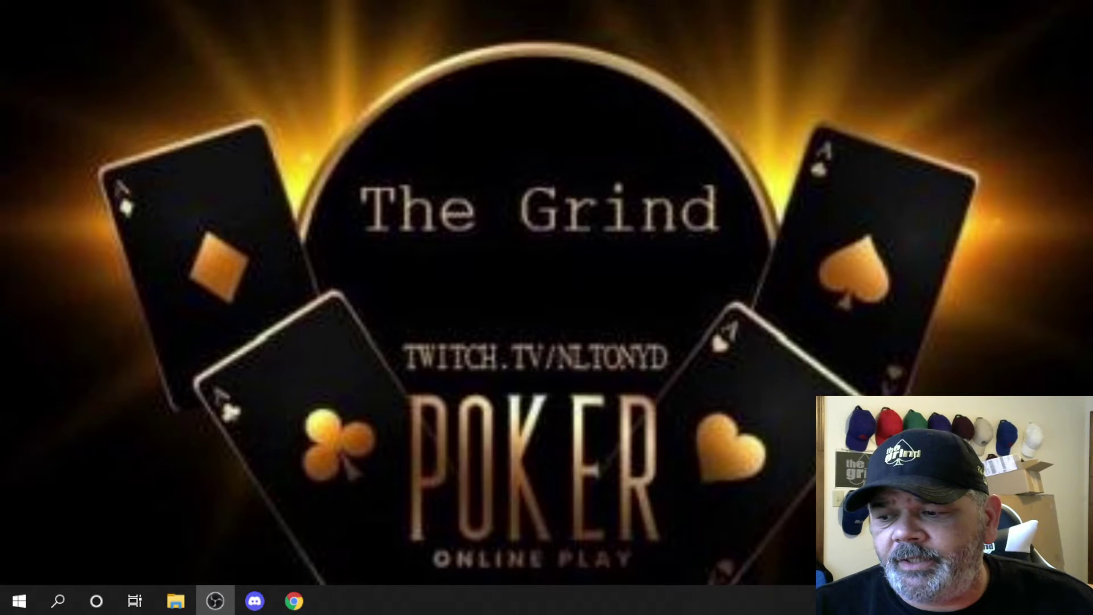
Switch from the OBS fullscreen projector to Chrome showing Nightbot Song Requests.
key("alt+Tab")
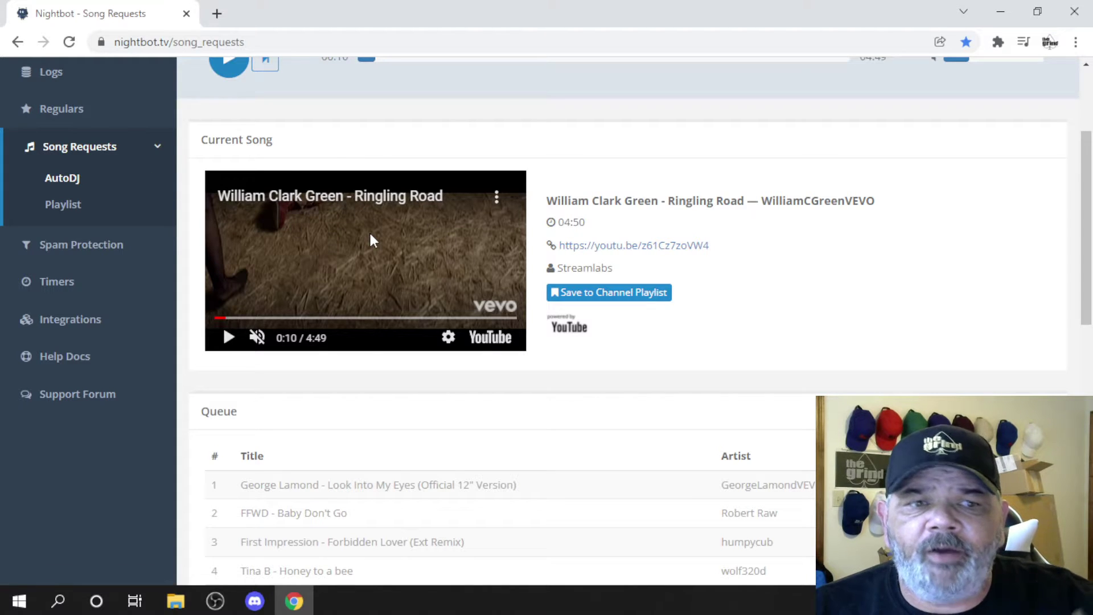
Play the current song's YouTube video, restore Chrome to a top-left window, and drag OBS onto this monitor.
left_click(228, 338)
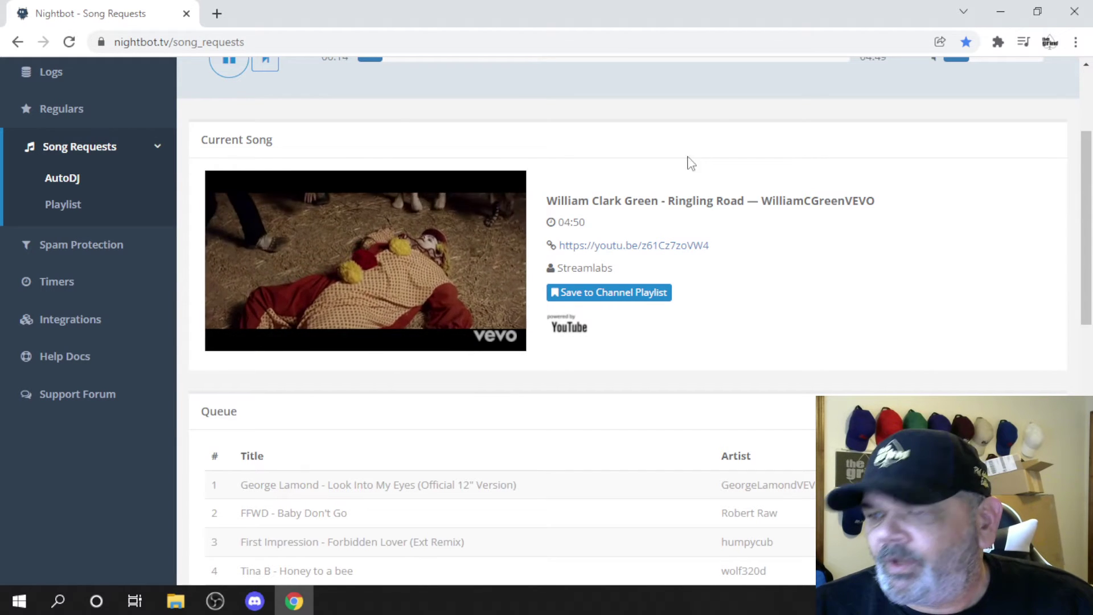
left_click(1036, 13)
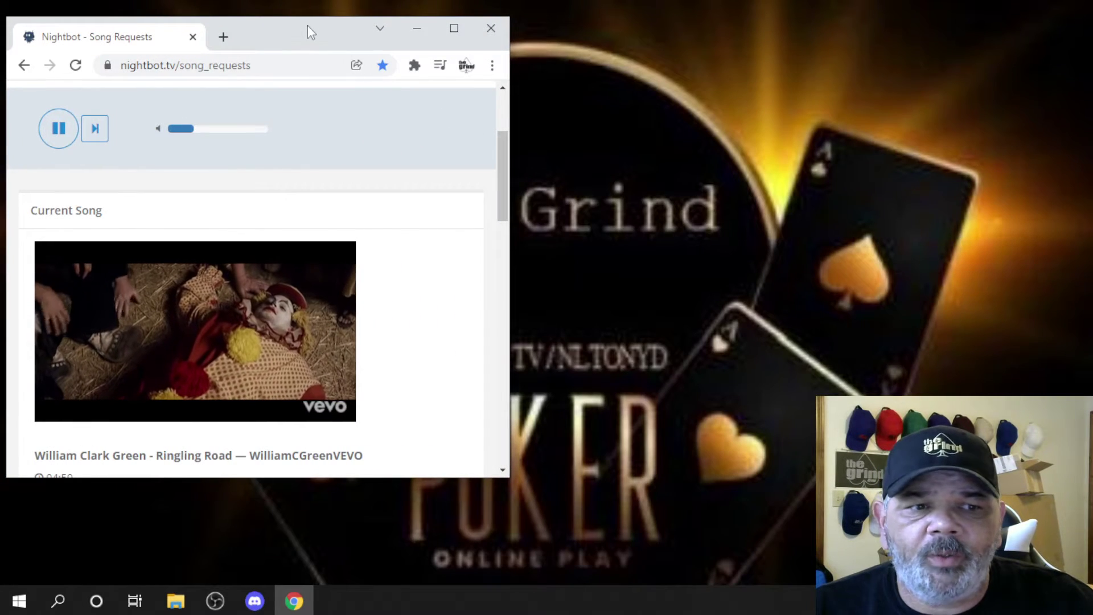
mouse_move(309, 31)
left_mouse_down()
mouse_move(310, 21)
mouse_move(302, 24)
left_mouse_up()
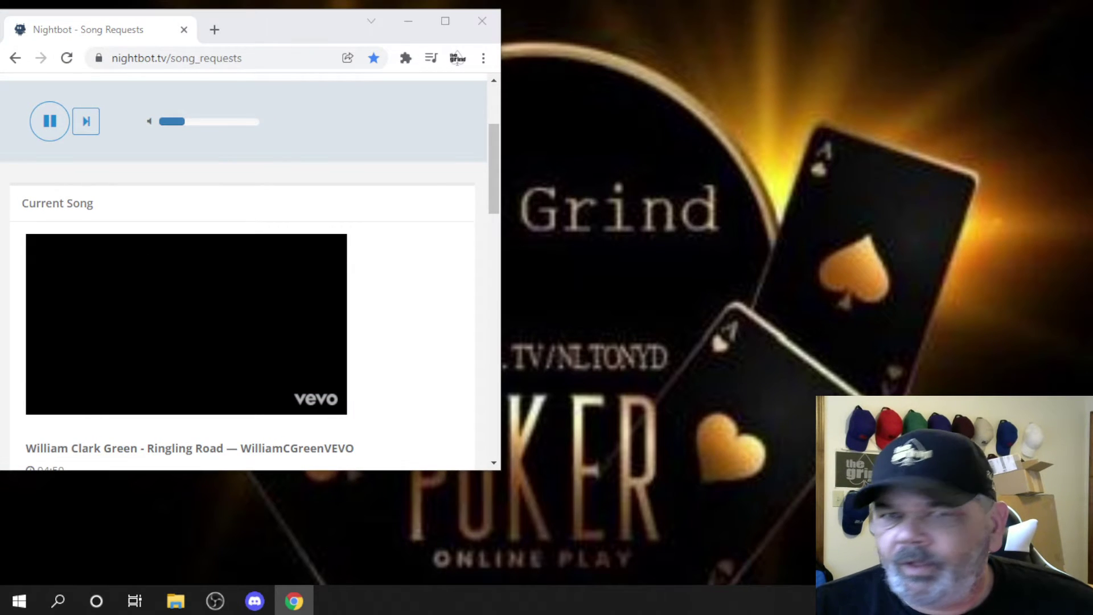
mouse_move(1092, 139)
left_mouse_down()
mouse_move(847, 127)
mouse_move(833, 87)
mouse_move(858, 27)
left_mouse_up()
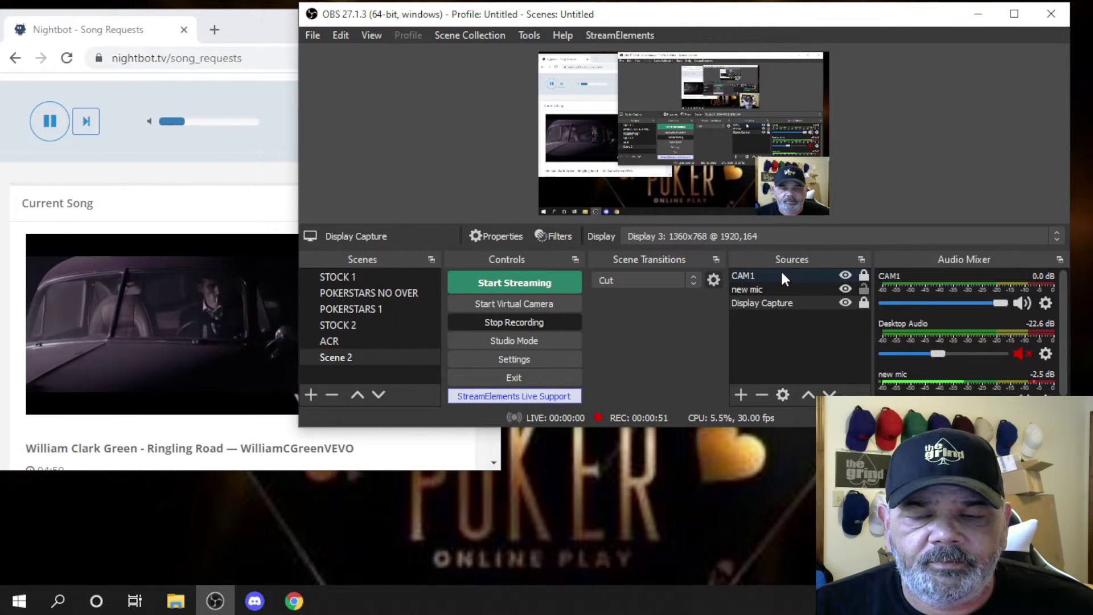
Show the Add Source menu from the Sources panel in Scene 2.
left_click(745, 394)
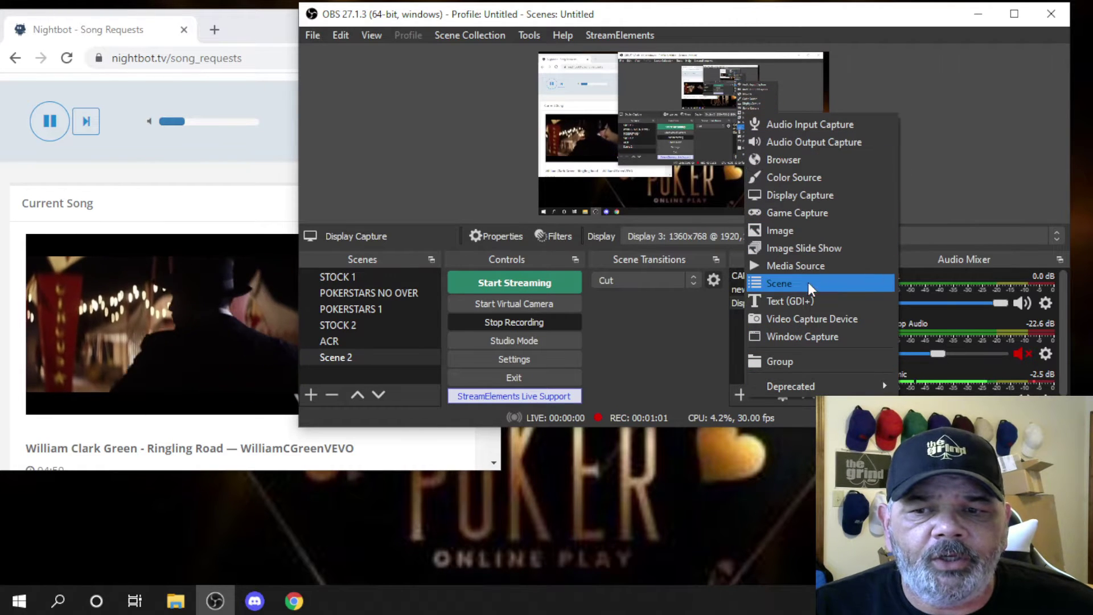
Add a Window Capture source with its default name.
left_click(802, 336)
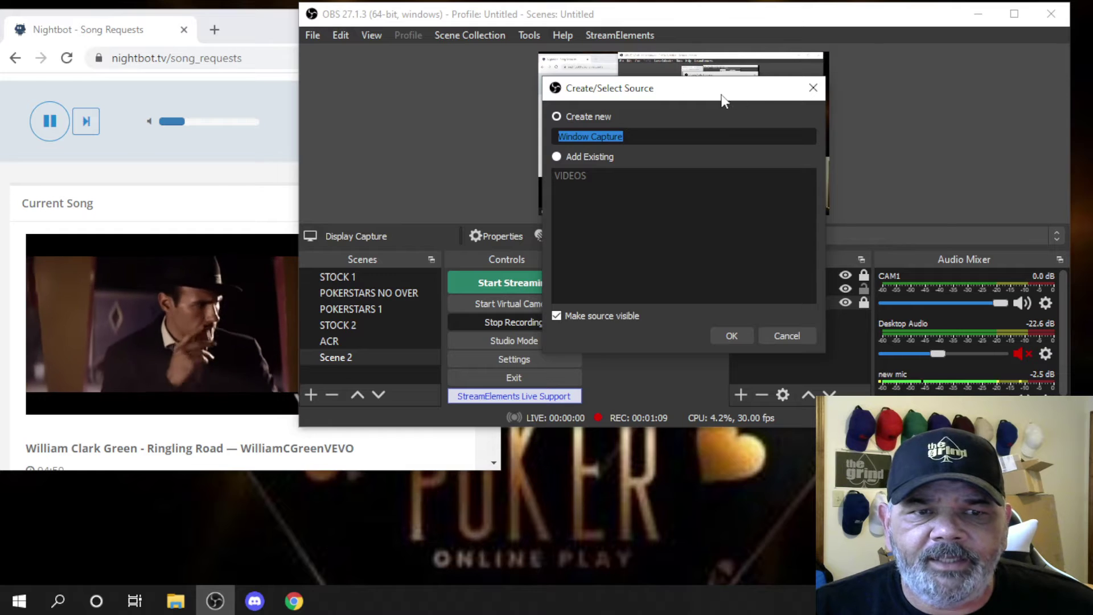
left_click_drag(722, 97, 331, 76)
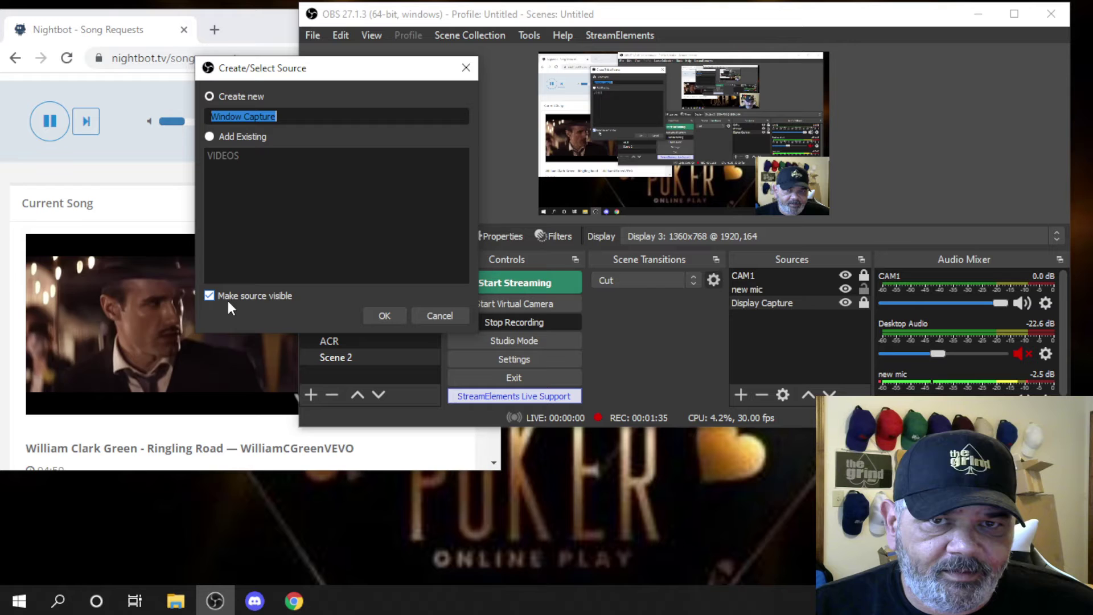
left_click(375, 320)
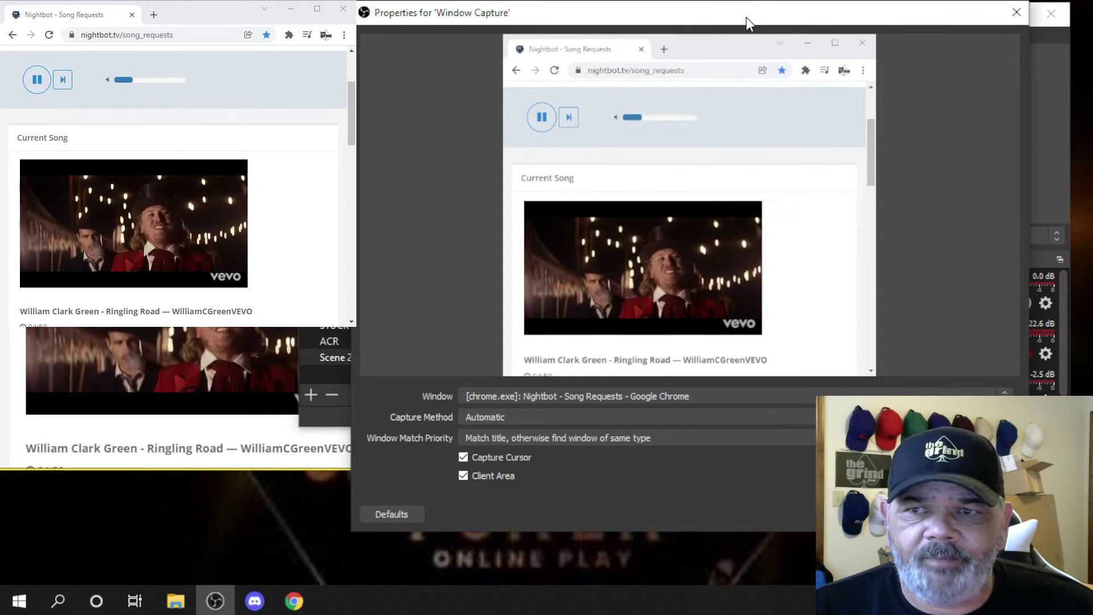
Confirm the chrome.exe Nightbot window as the Window Capture target.
left_click_drag(747, 17, 795, 19)
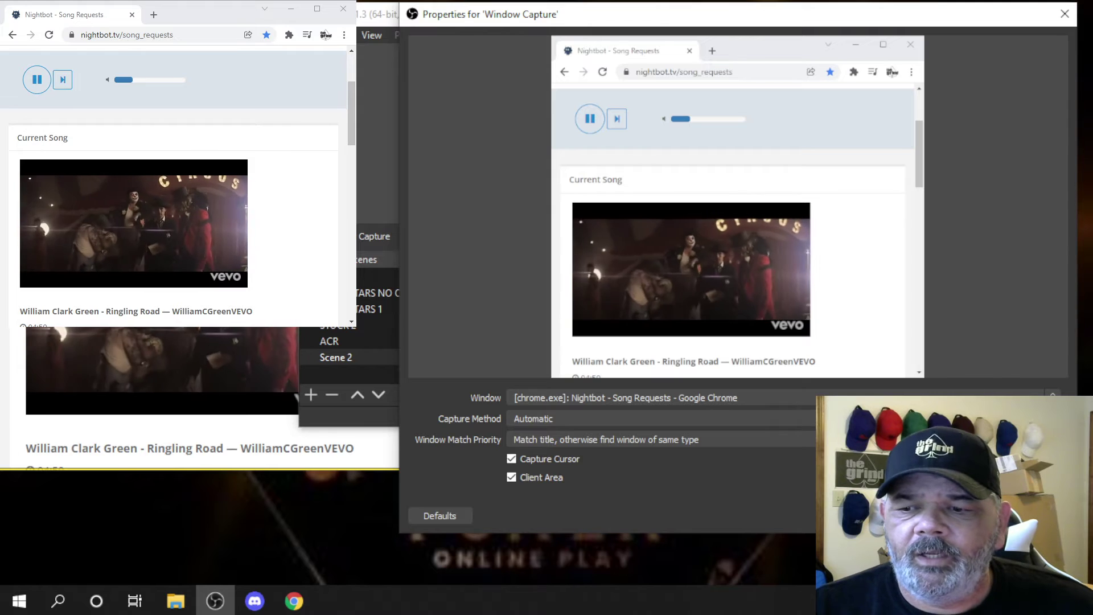
left_click(1008, 515)
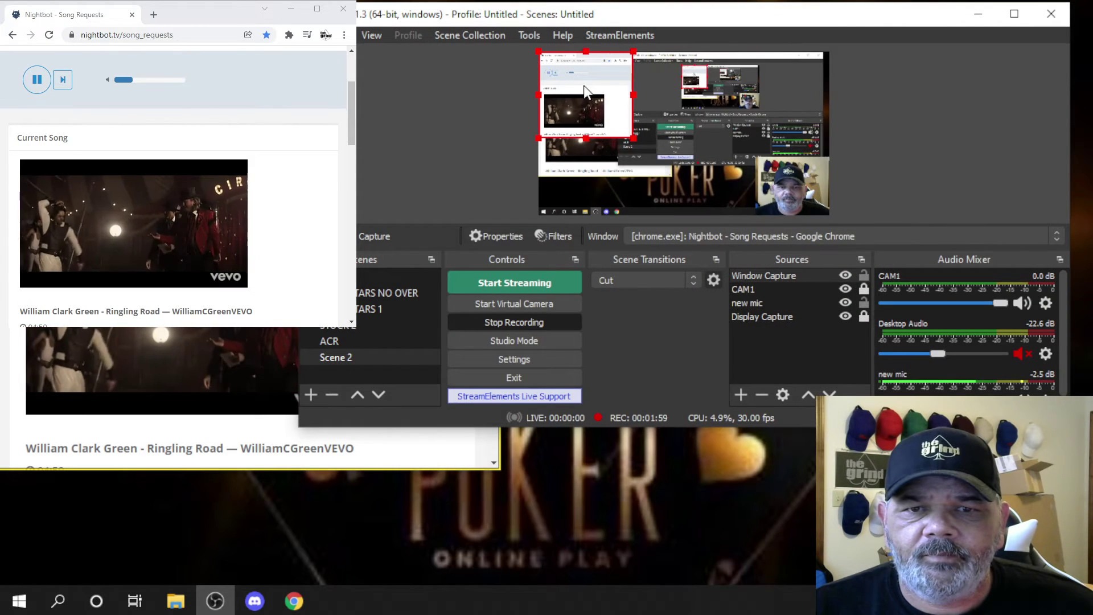
Drag the Nightbot window capture around the preview to sit near the canvas centre.
left_click_drag(585, 87, 636, 115)
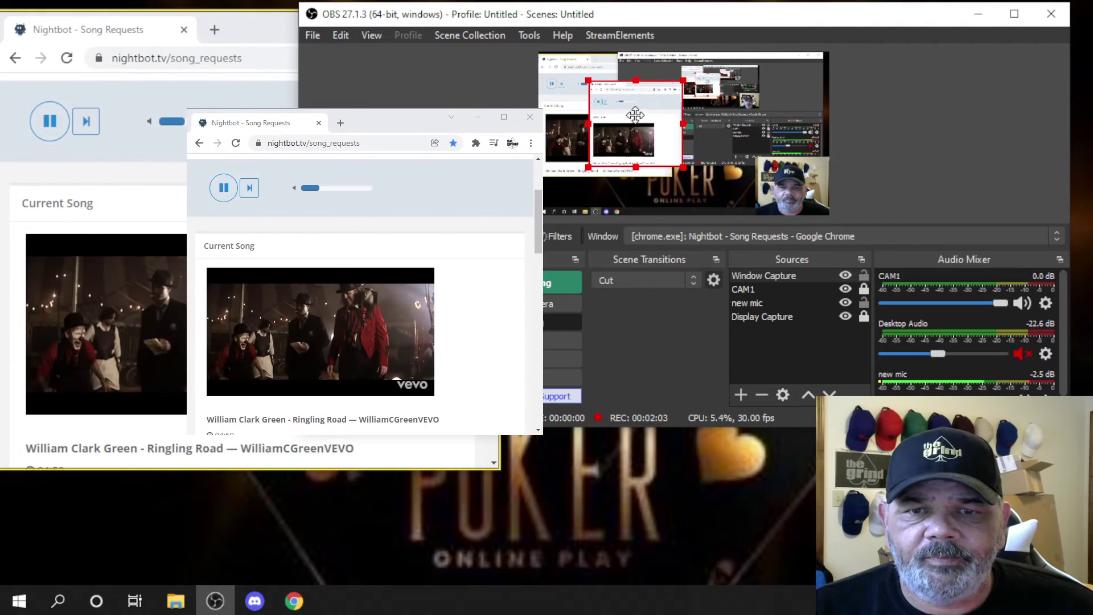
left_click_drag(636, 116, 733, 137)
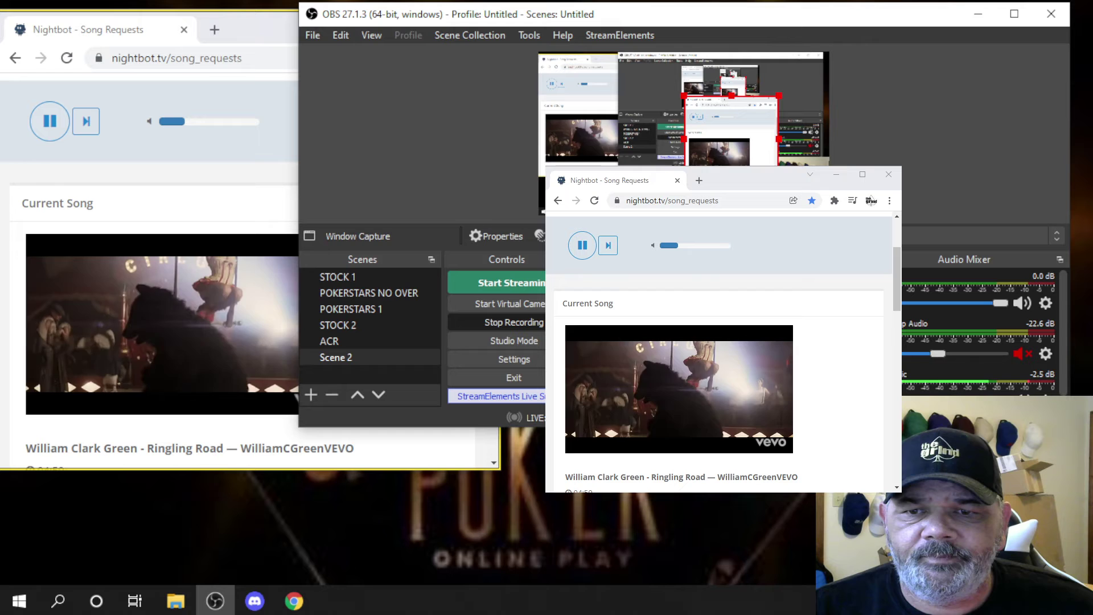
mouse_move(735, 127)
left_mouse_down()
mouse_move(700, 127)
mouse_move(650, 194)
left_mouse_up()
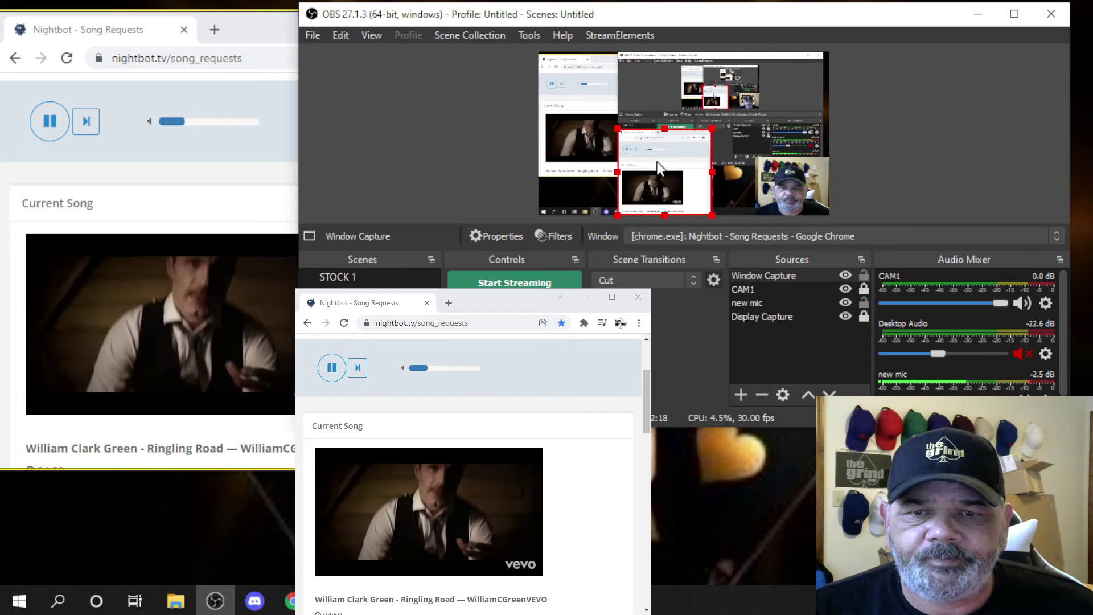
left_click_drag(654, 183, 660, 158)
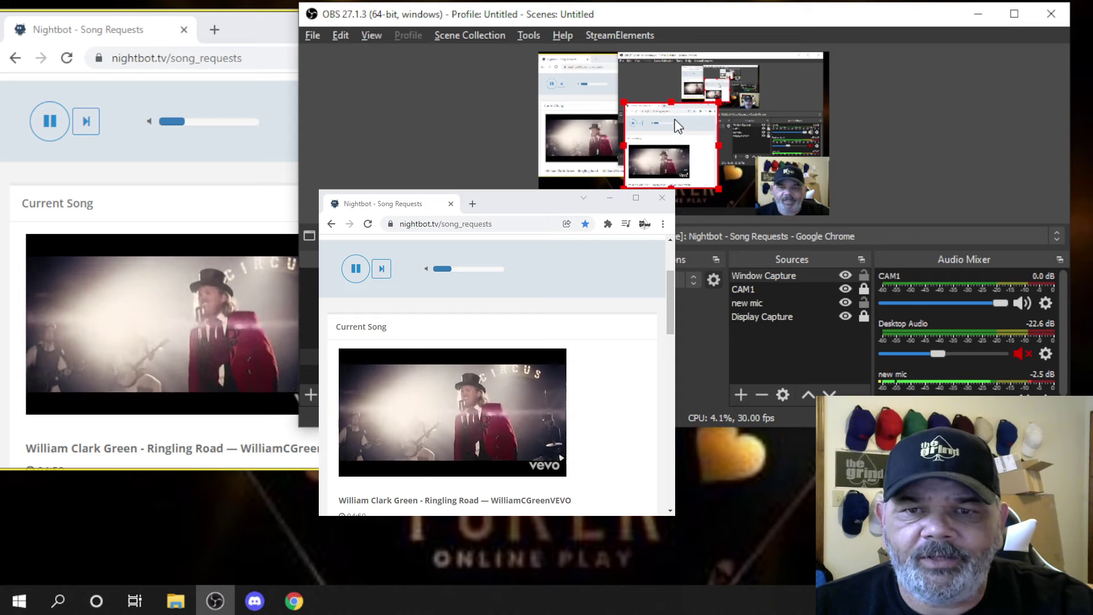
Alt-drag the top, right, bottom and left edges to crop the capture to the song video.
key("alt")
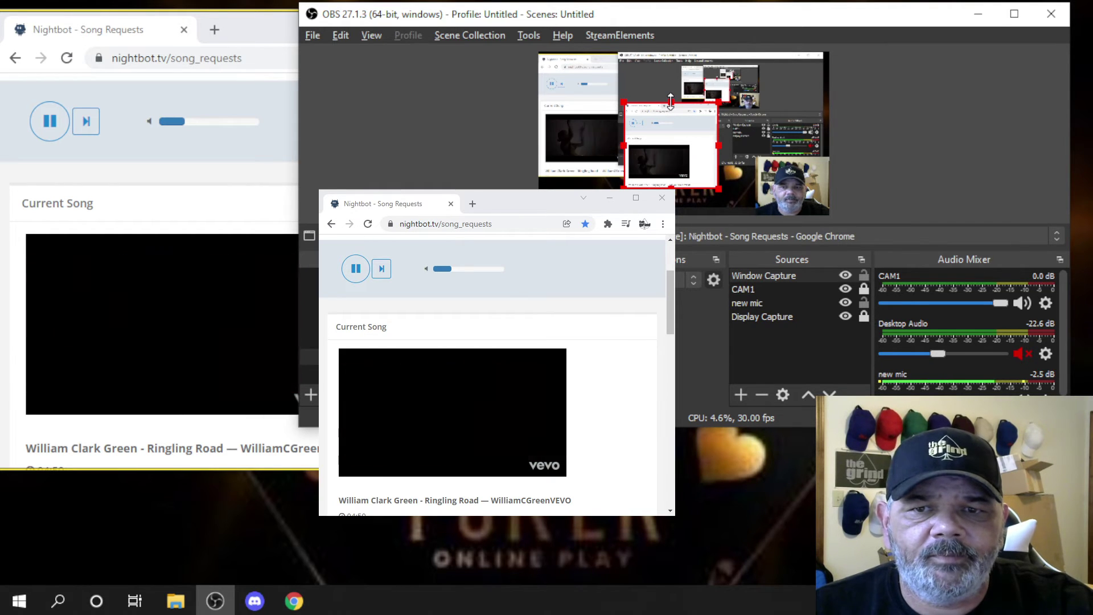
left_click_drag(671, 102, 675, 143)
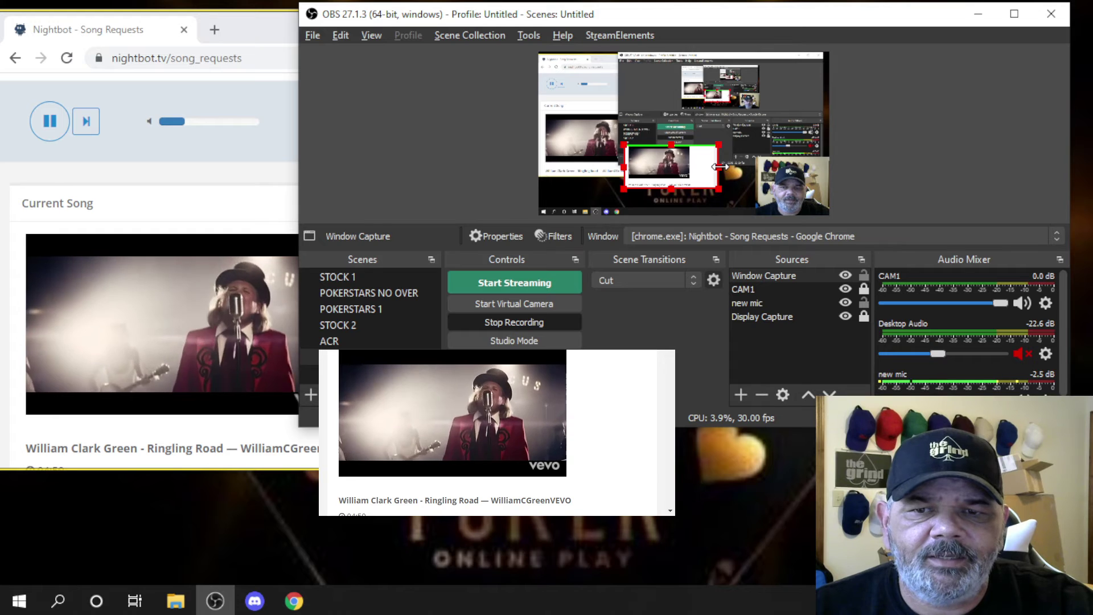
left_click_drag(720, 166, 692, 167)
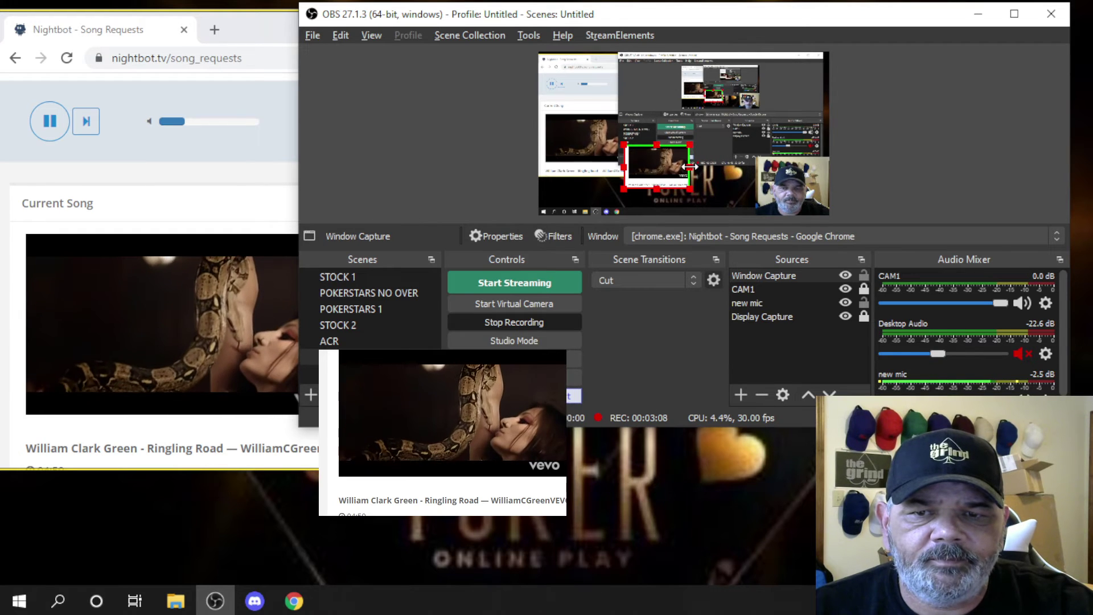
left_click_drag(656, 188, 659, 180)
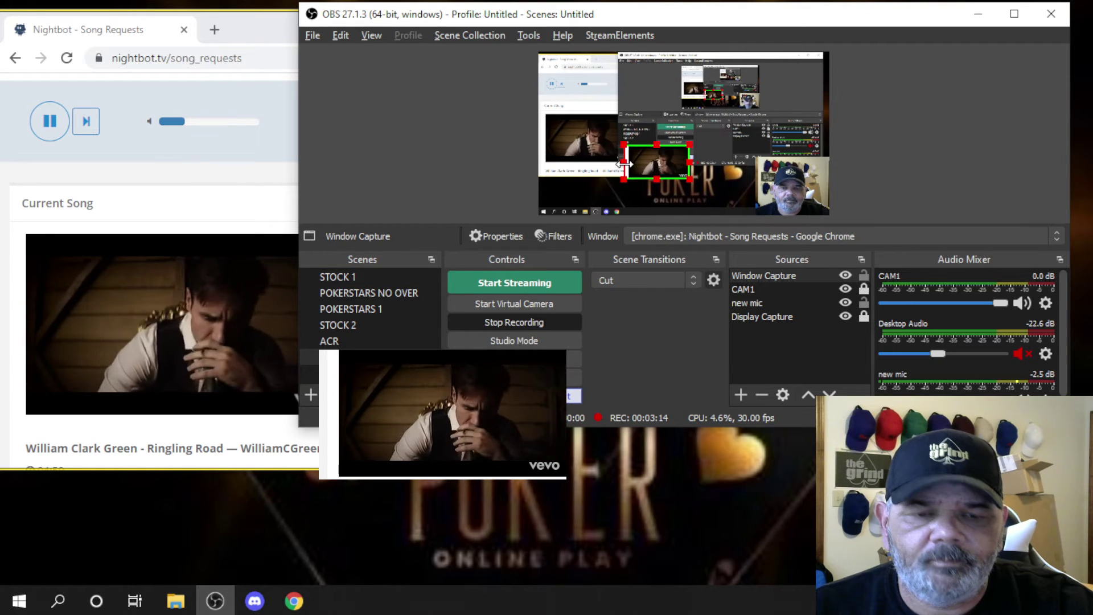
left_click_drag(625, 164, 570, 194)
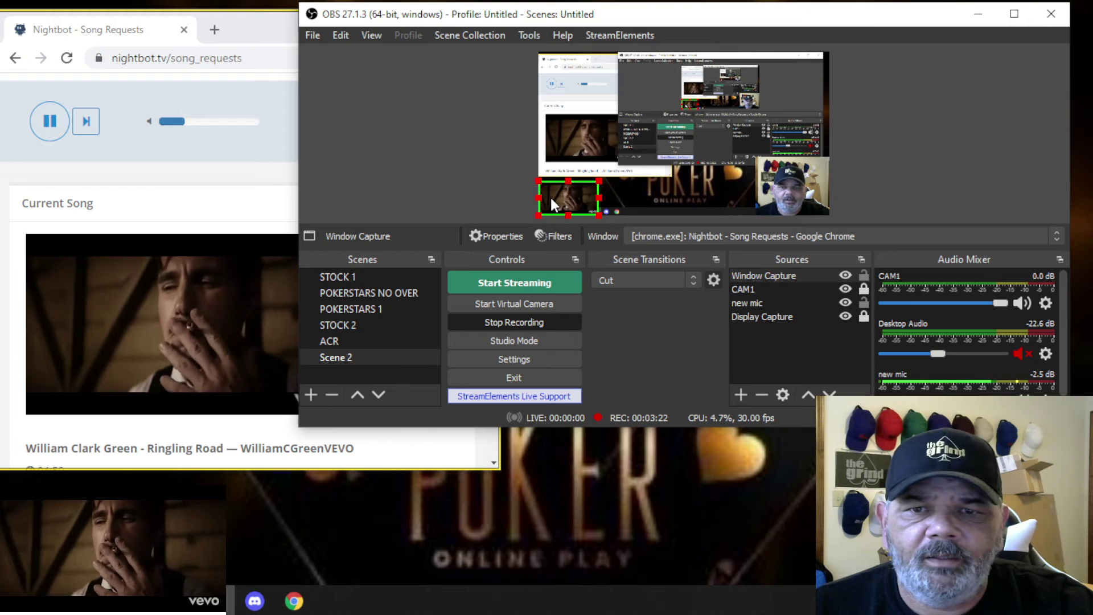
Move the cropped video top-left, scale it up by a corner, then position it near upper centre.
mouse_move(551, 199)
left_mouse_down()
mouse_move(552, 73)
mouse_move(626, 69)
mouse_move(634, 186)
mouse_move(702, 191)
mouse_move(722, 100)
mouse_move(560, 66)
left_mouse_up()
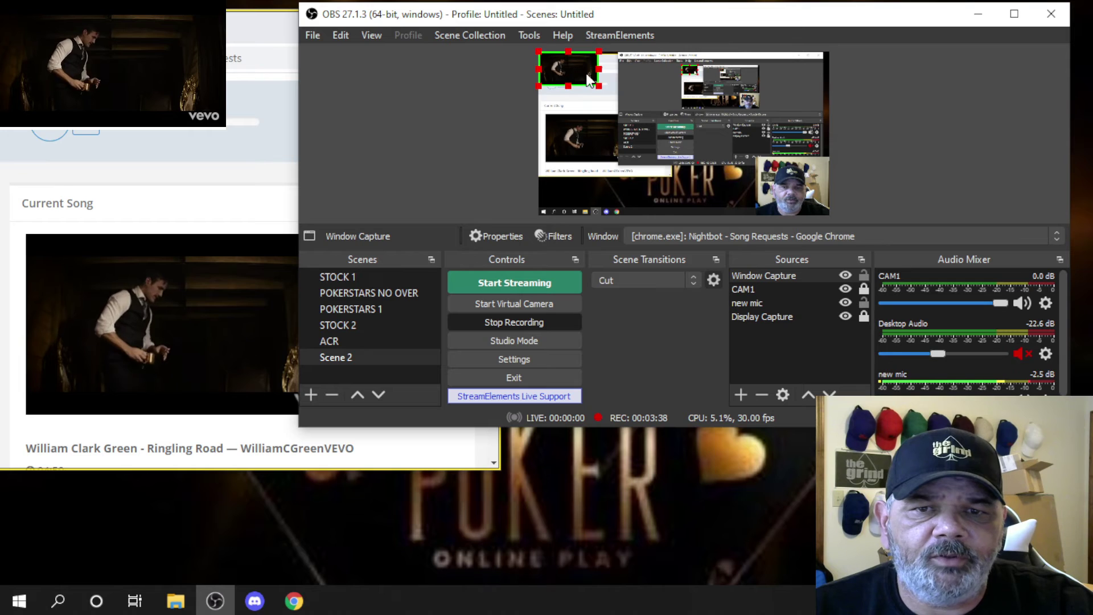
mouse_move(598, 86)
left_mouse_down()
mouse_move(753, 171)
mouse_move(630, 132)
left_mouse_up()
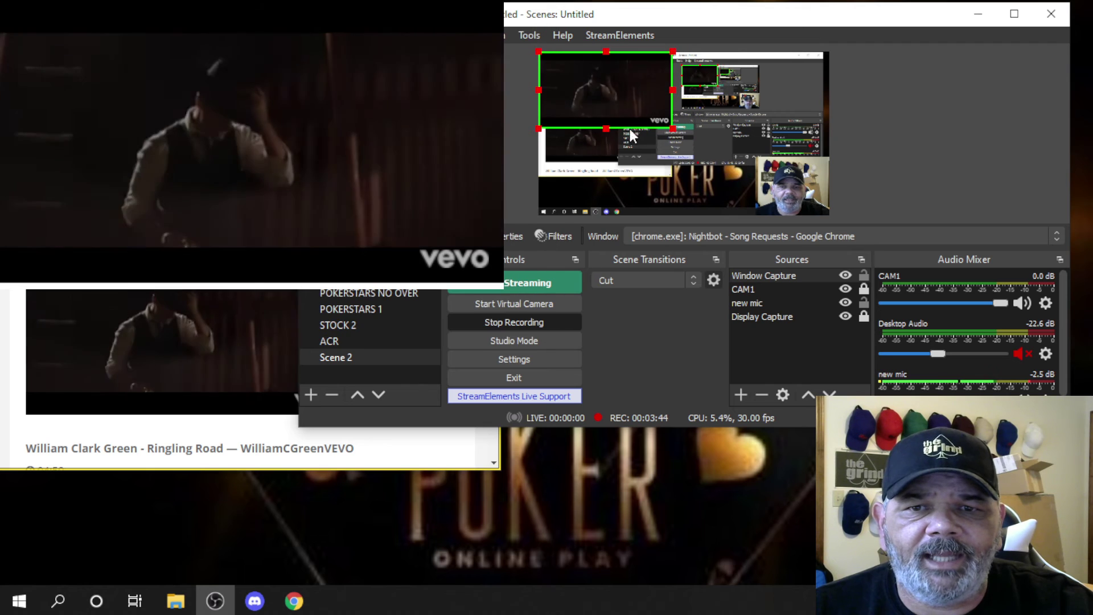
left_click_drag(627, 90, 711, 140)
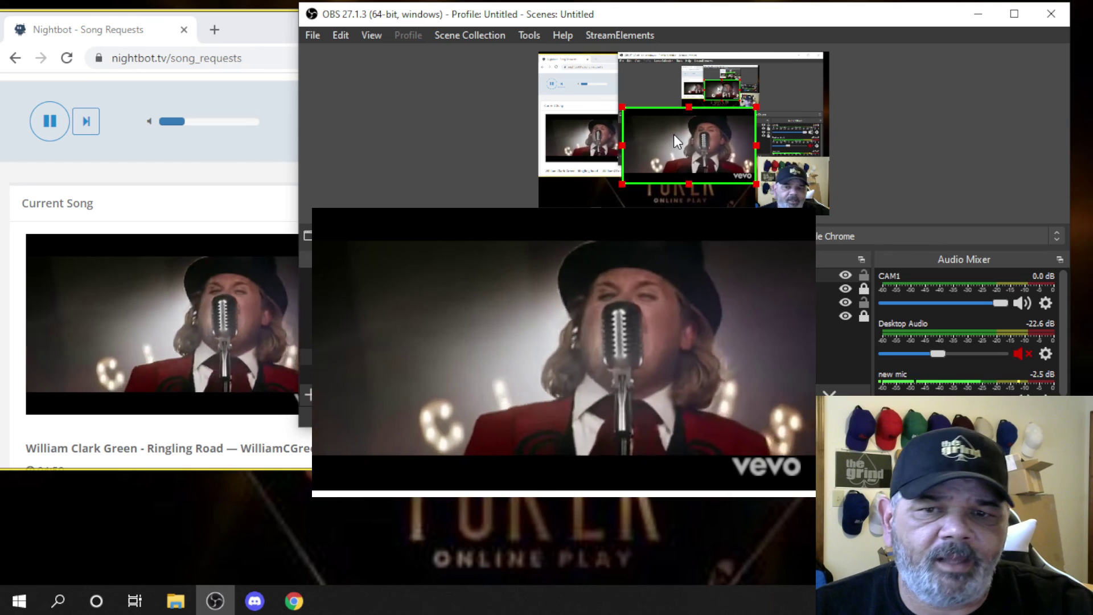
left_click_drag(674, 135, 651, 119)
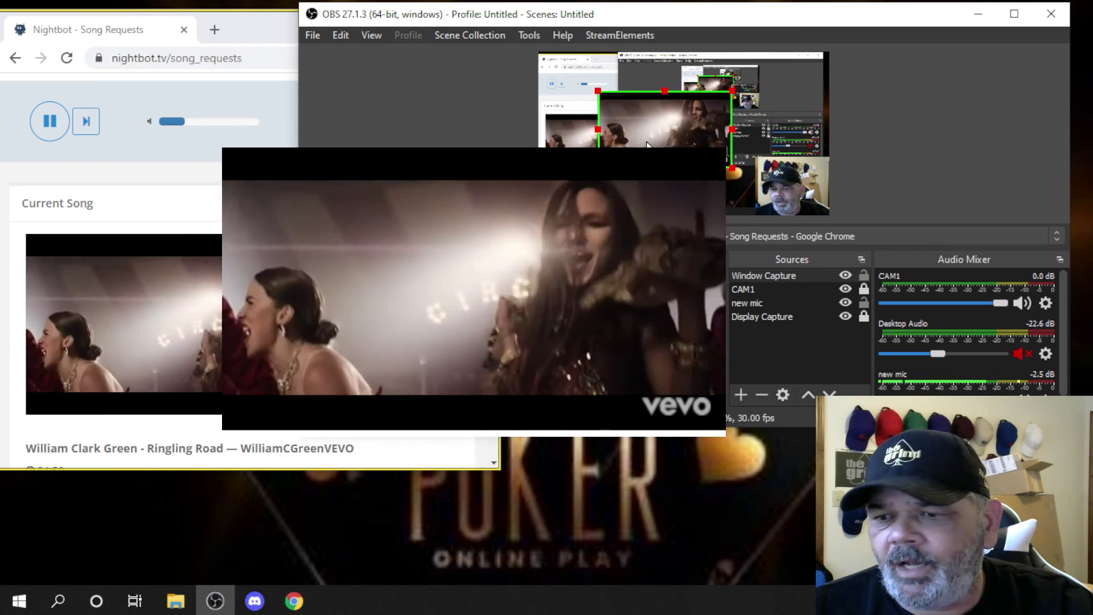